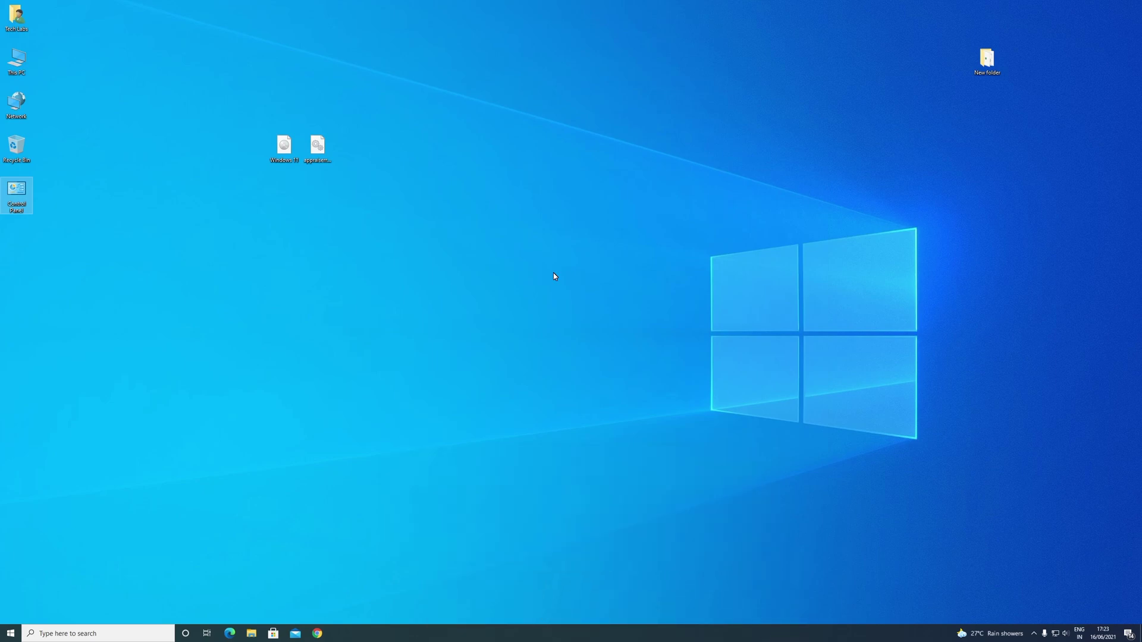
Mount the Windows 11 ISO, launch setup from DVD Drive (F:), and close the disc's window.
double_click(298, 153)
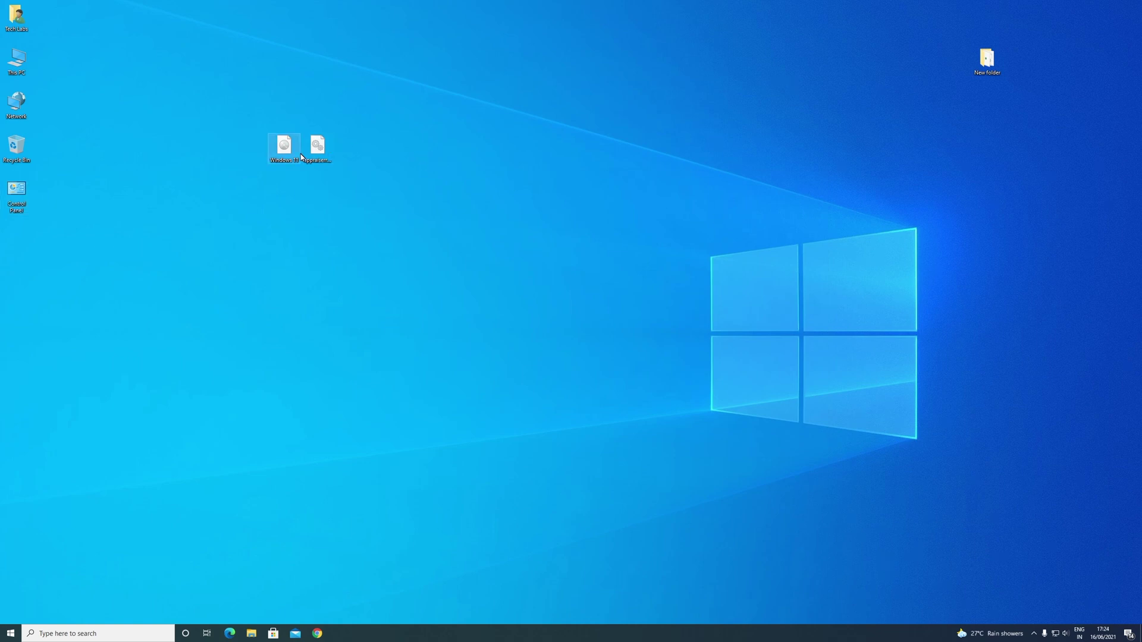
click(297, 203)
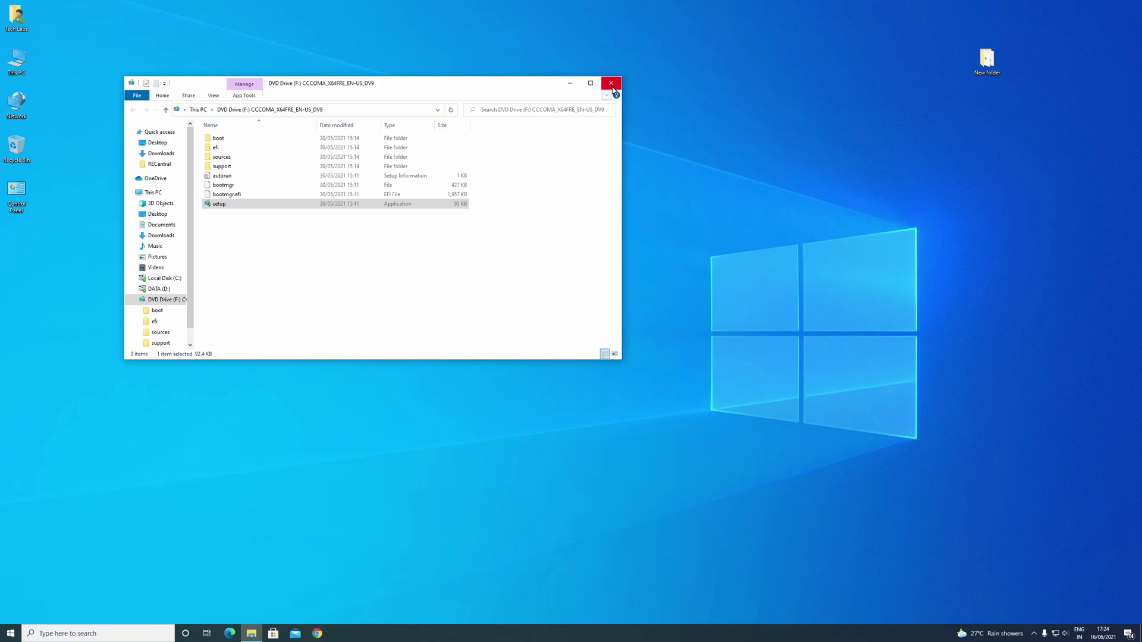
click(610, 88)
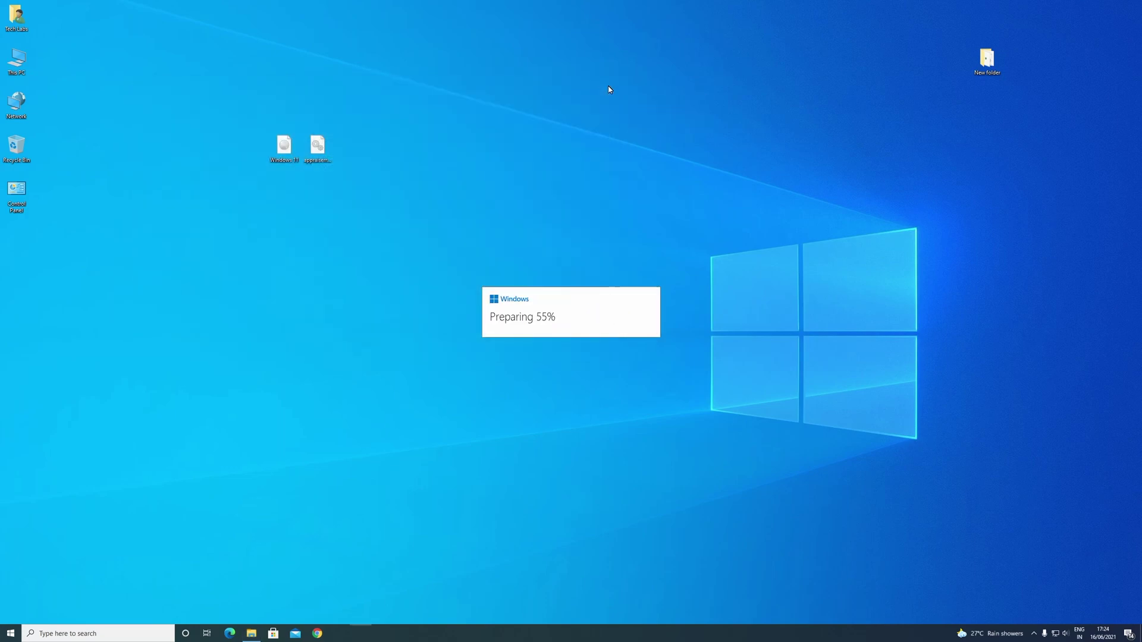
right_click(614, 112)
Opt in to helping improve the installation, continue, then quit setup at the TPM 2.0 error.
click(601, 466)
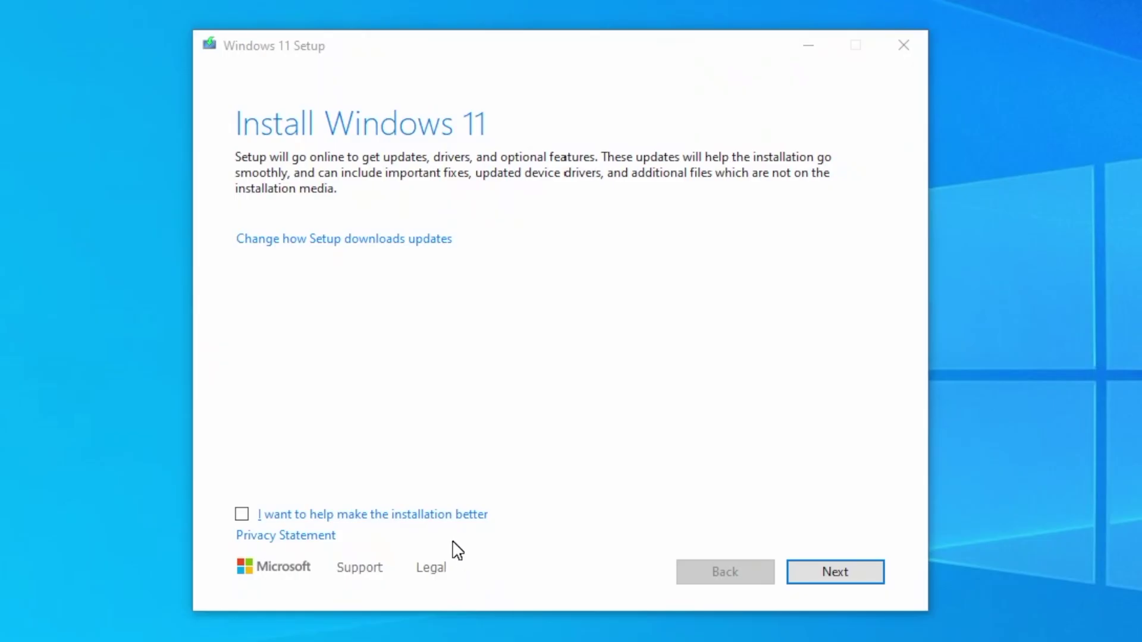
click(455, 515)
click(820, 572)
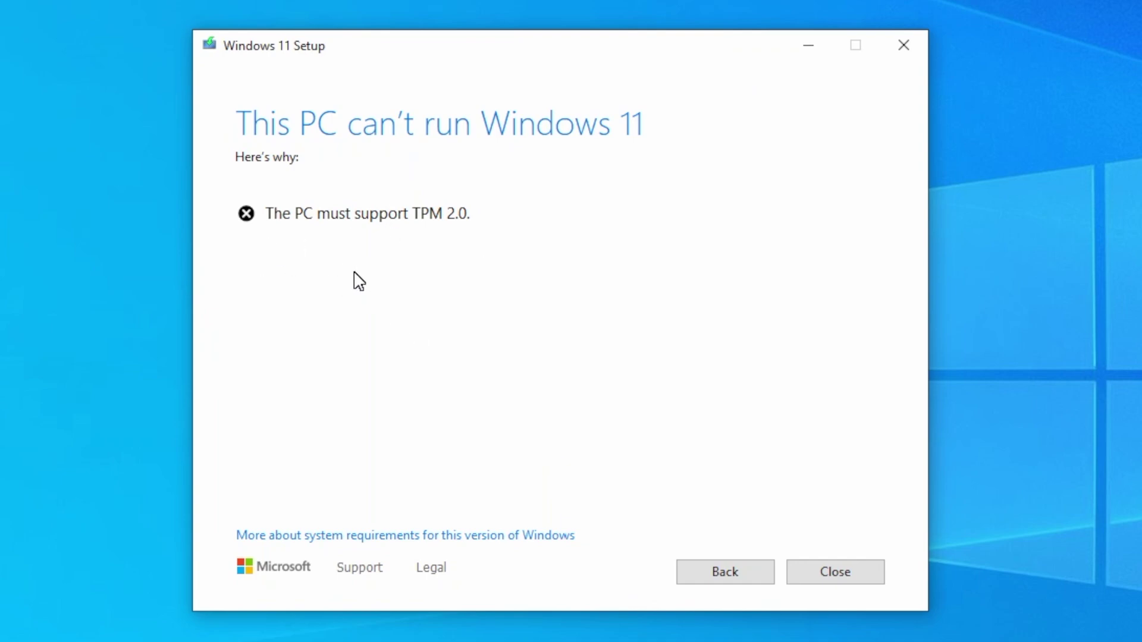
click(854, 572)
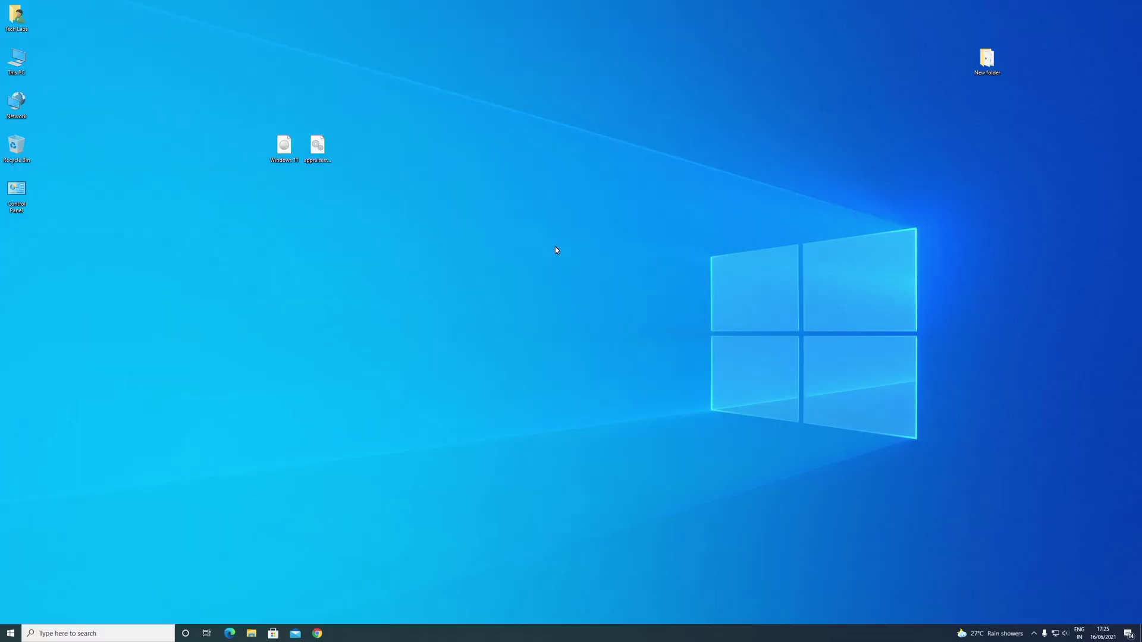
Refresh the desktop, eject DVD Drive (F:) from This PC, and move the Explorer window aside.
right_click(556, 249)
click(567, 283)
double_click(16, 59)
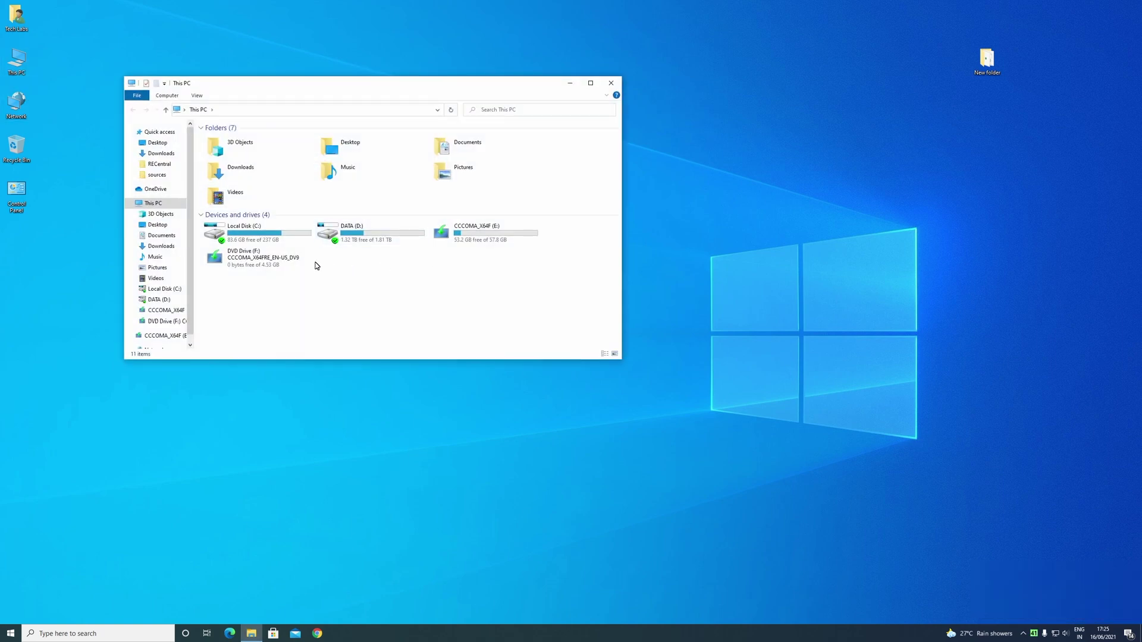
right_click(262, 260)
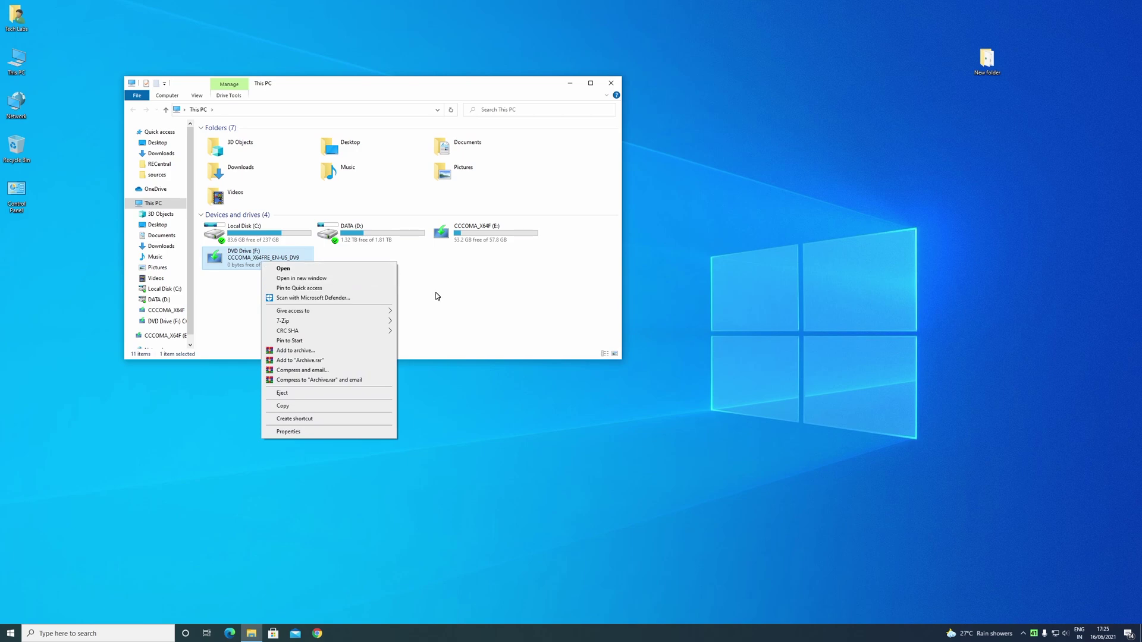
click(325, 393)
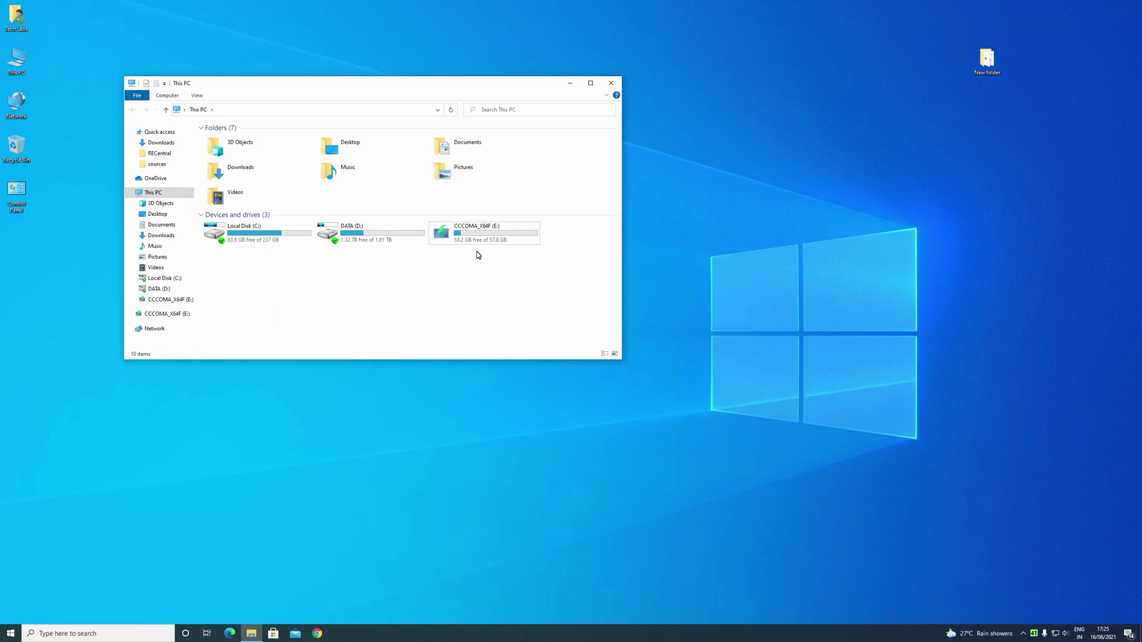
drag(353, 89, 612, 113)
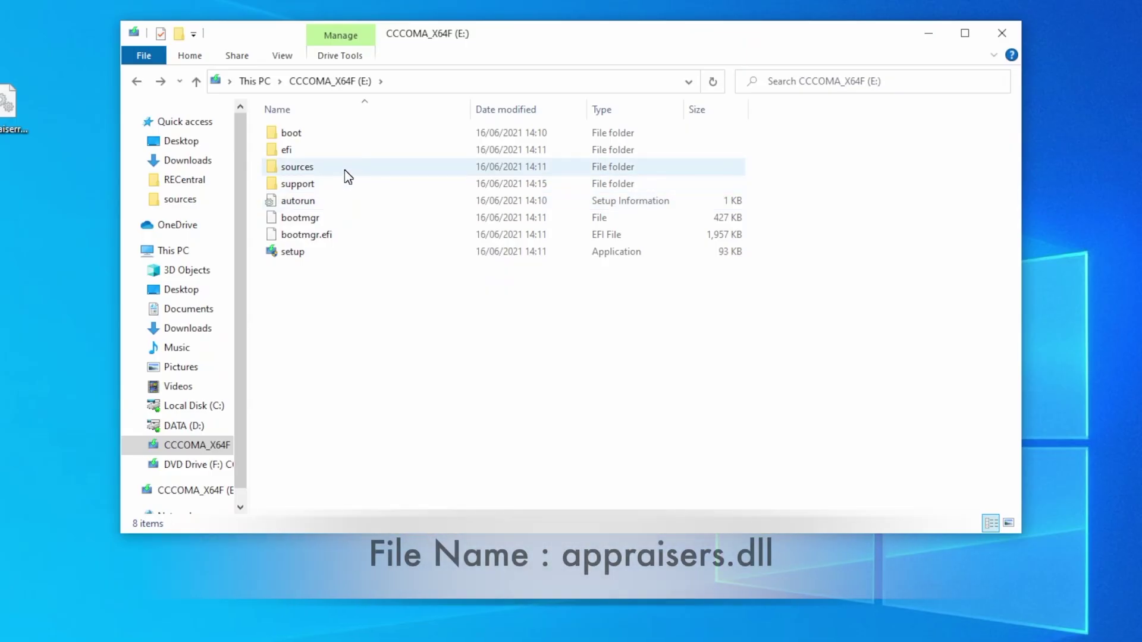
Delete the original appraiserres.dll from the USB drive's sources folder.
double_click(507, 182)
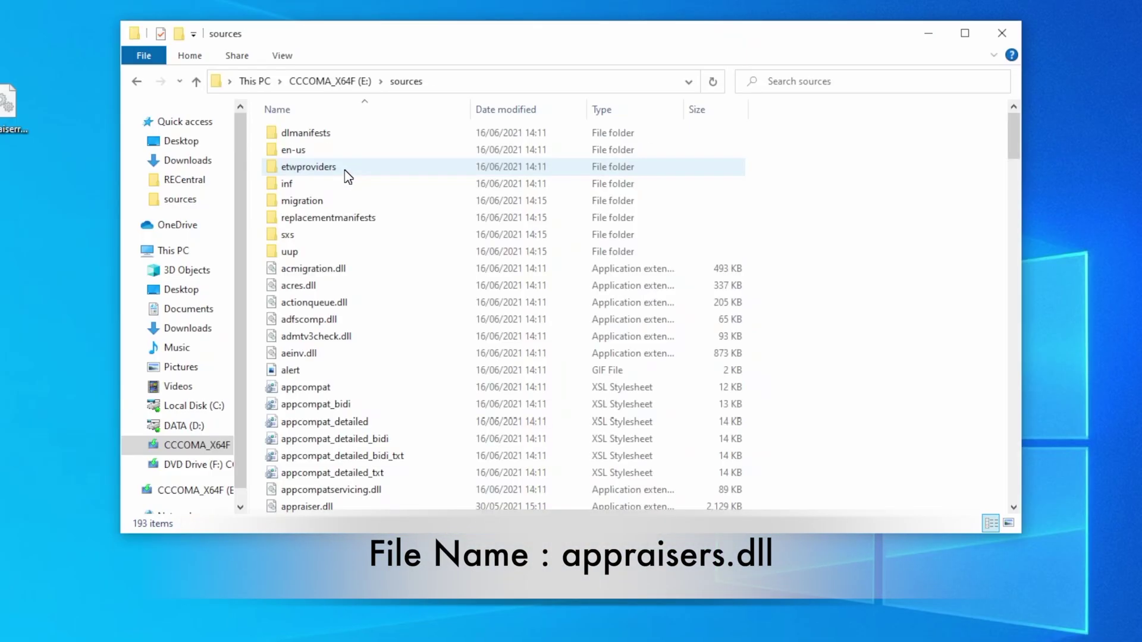
scroll(424, 391, down, 2)
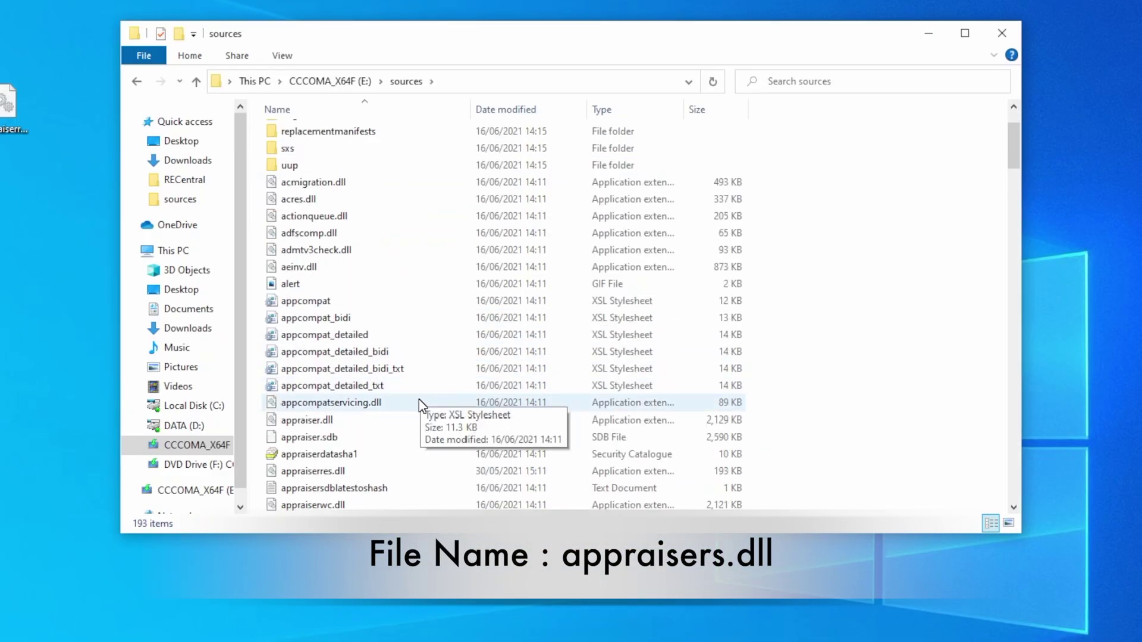
click(393, 473)
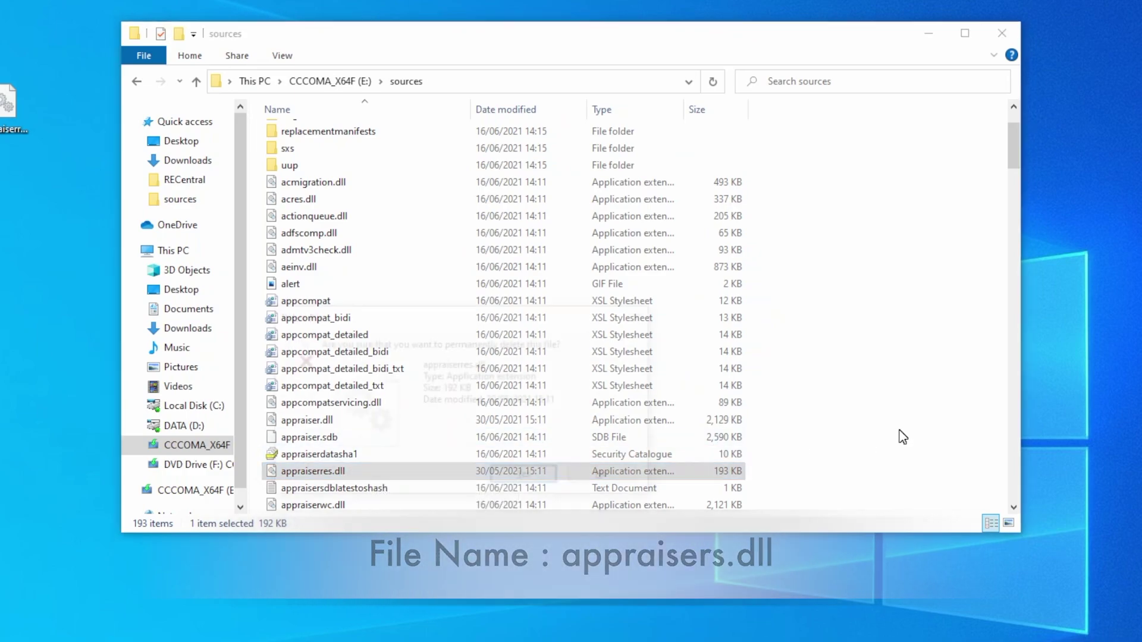
key(Delete)
Put the desktop's replacement appraiserres.dll into sources and refresh the folder listing.
click(9, 102)
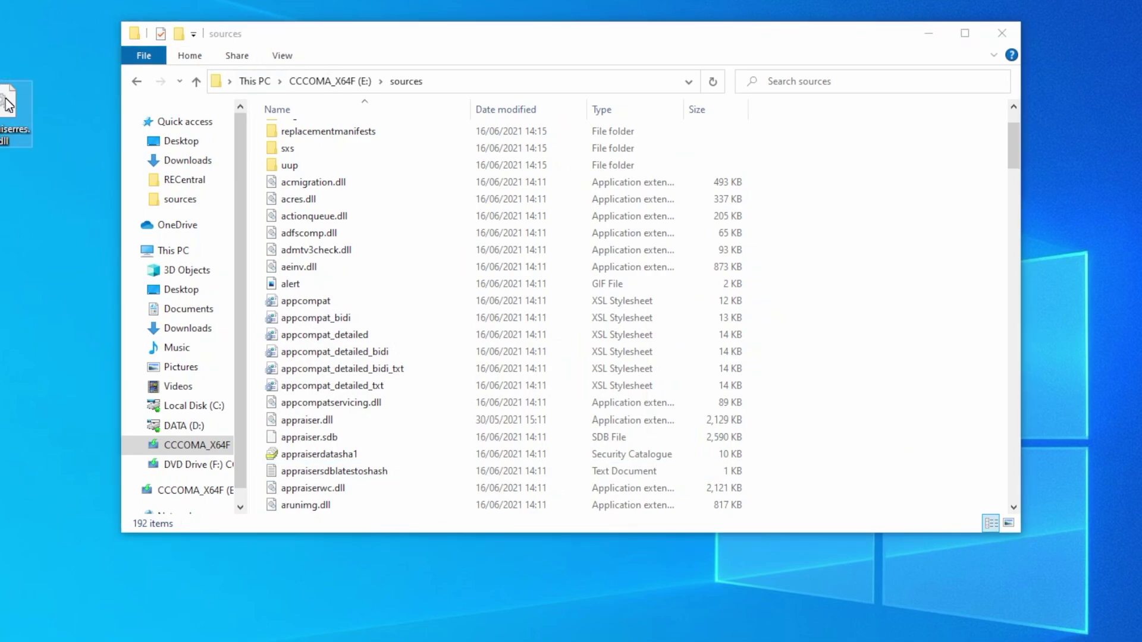
click(865, 342)
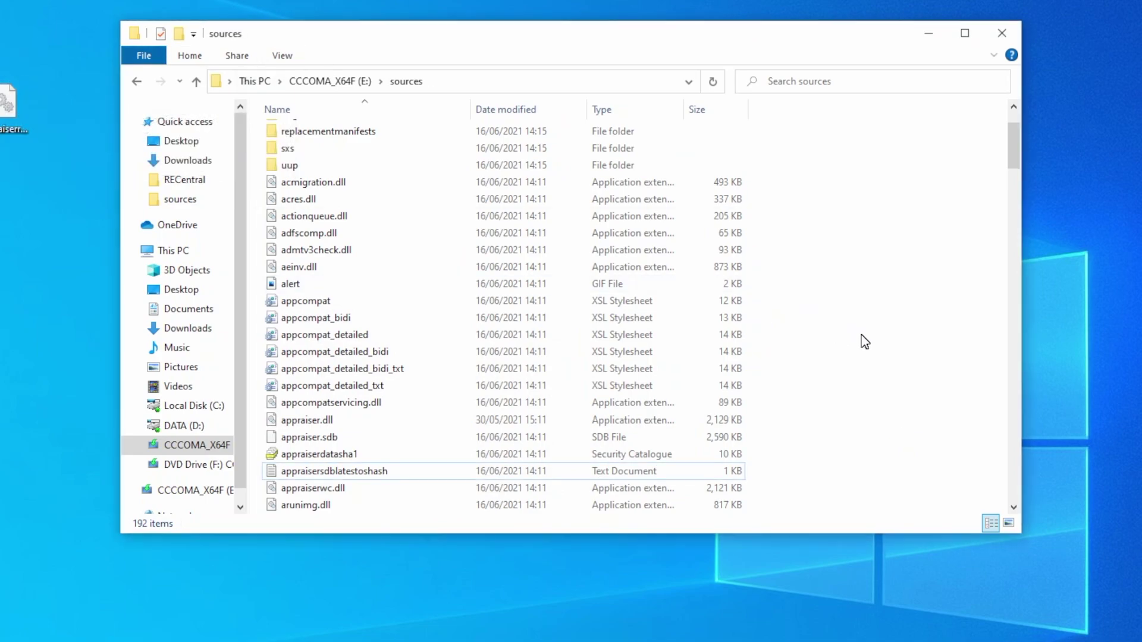
key(ctrl+z)
right_click(861, 293)
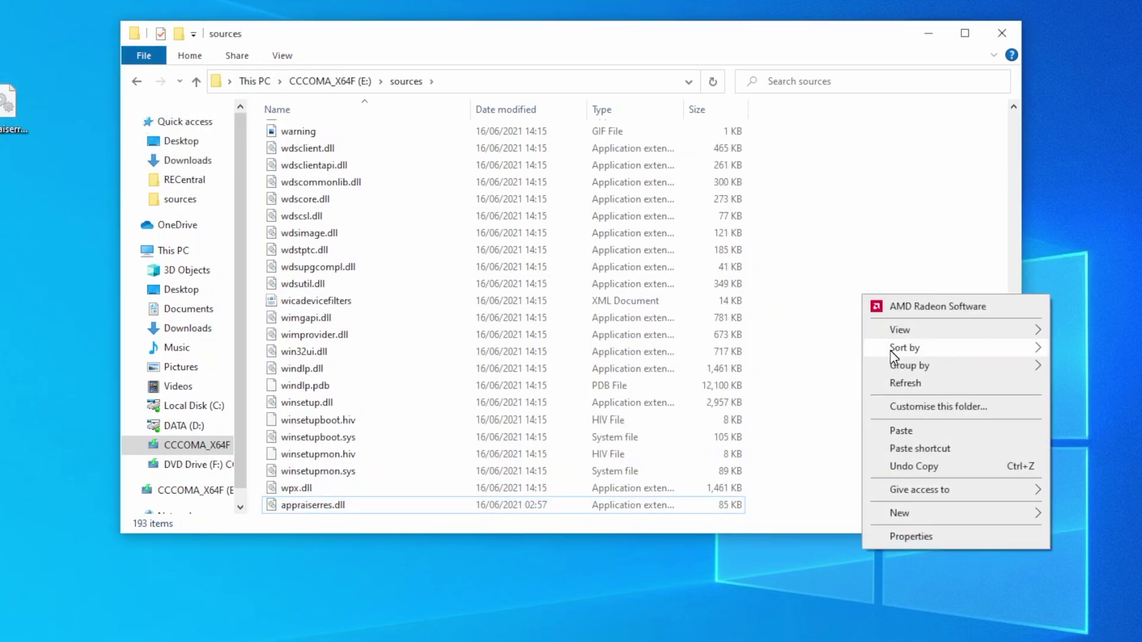
click(907, 384)
Launch Windows 11 setup from the root of the USB drive.
key(BackSpace)
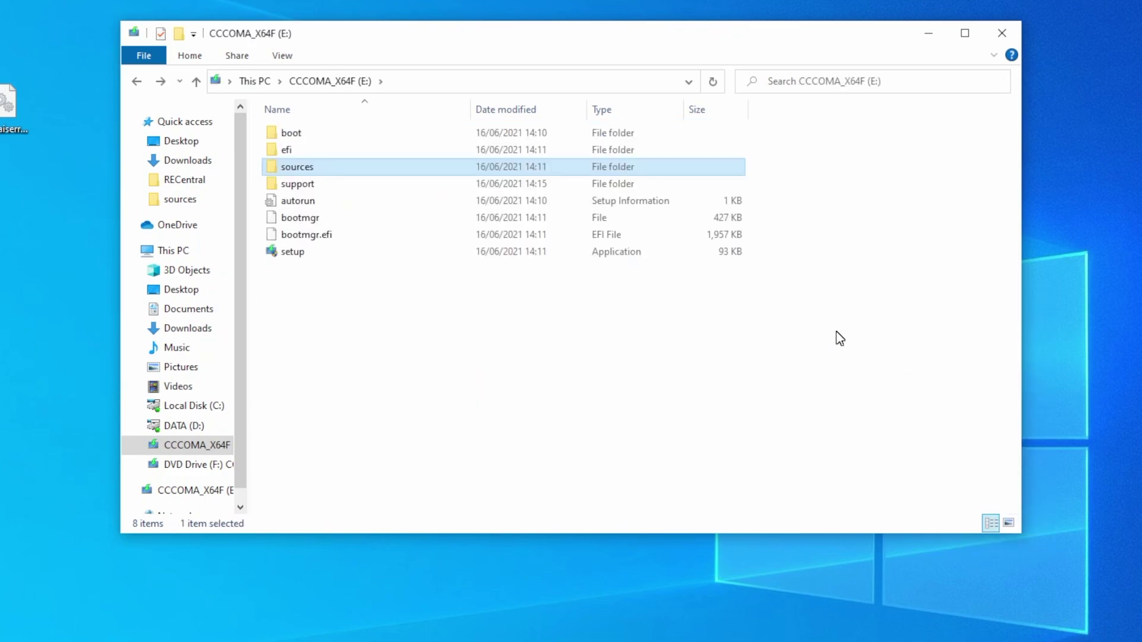
click(576, 255)
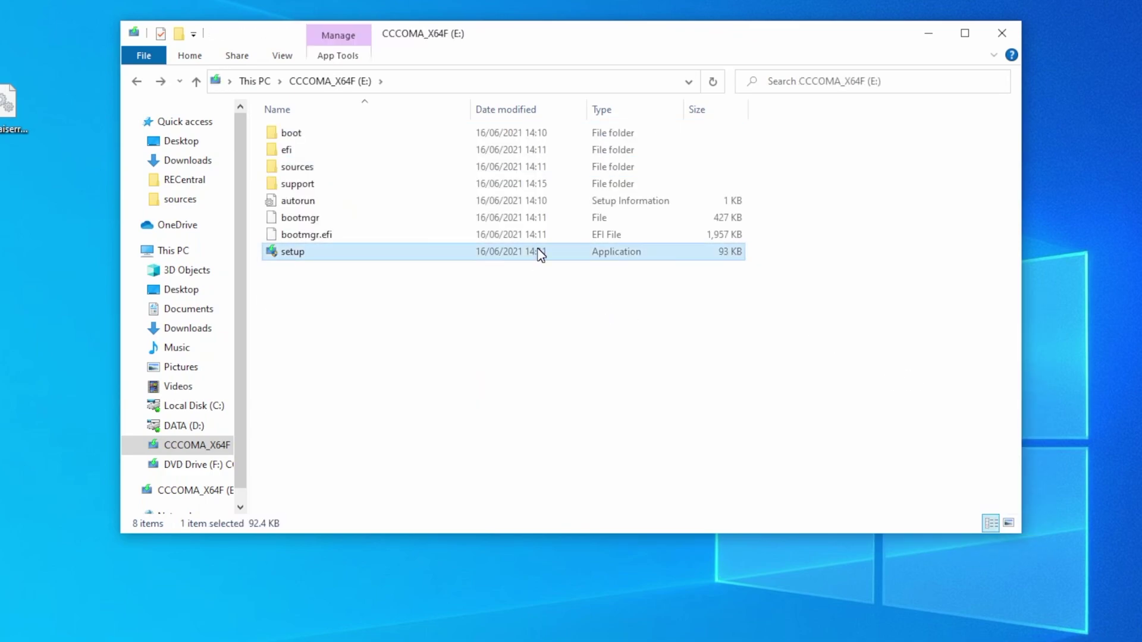
key(Return)
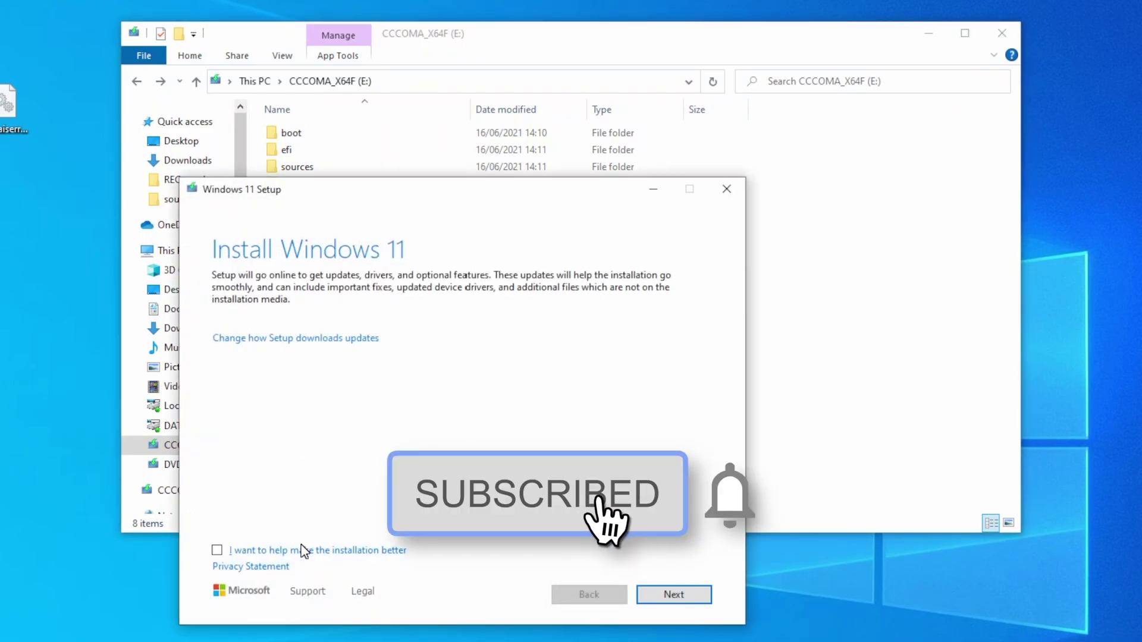
Continue past the first setup page and read the license terms through to the end.
click(673, 594)
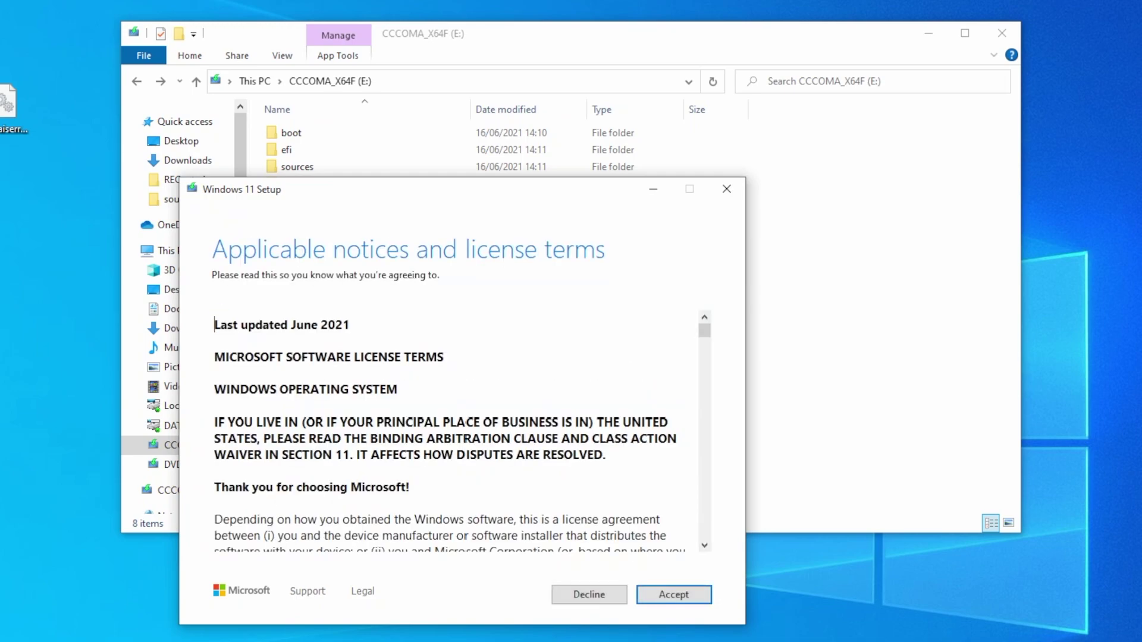
scroll(558, 442, down, 20)
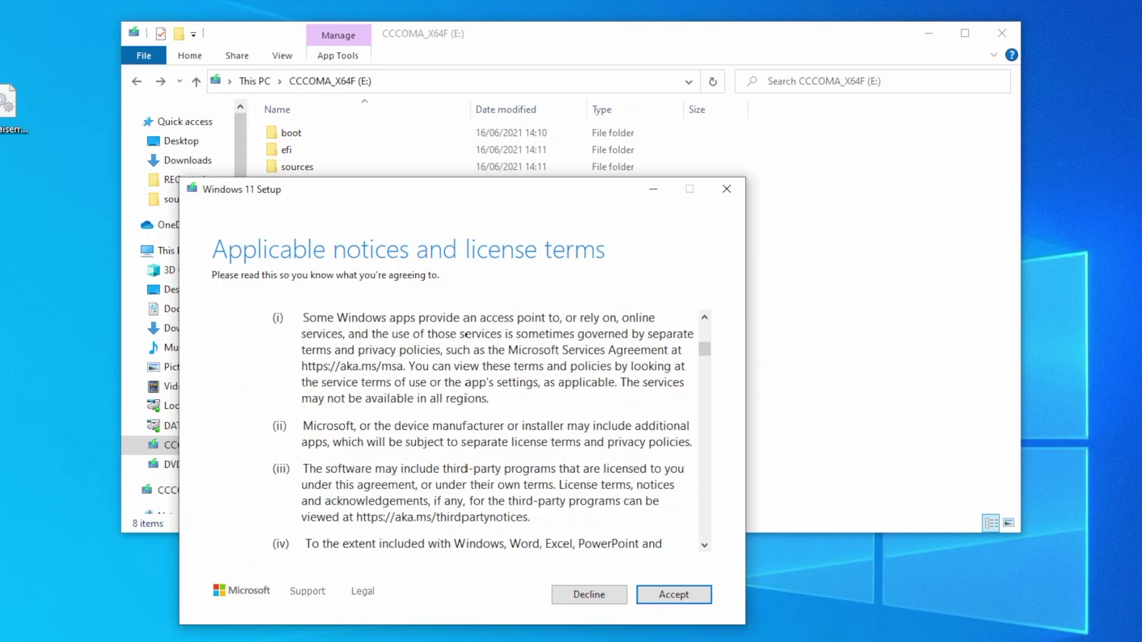
scroll(558, 441, down, 20)
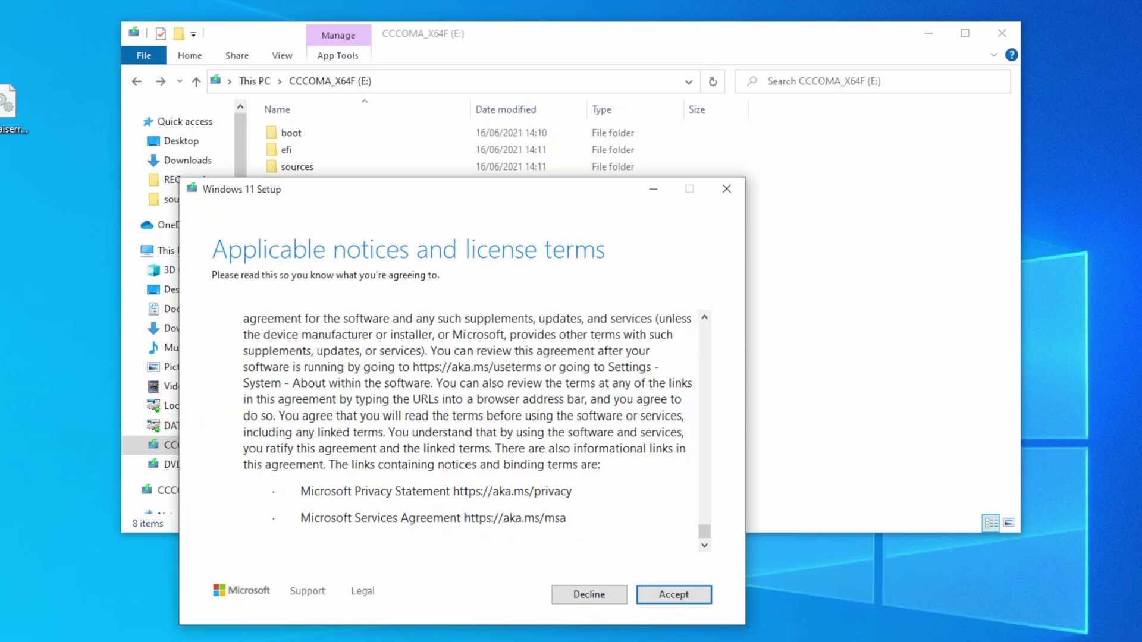
Accept the license terms so setup begins its readiness check.
click(680, 598)
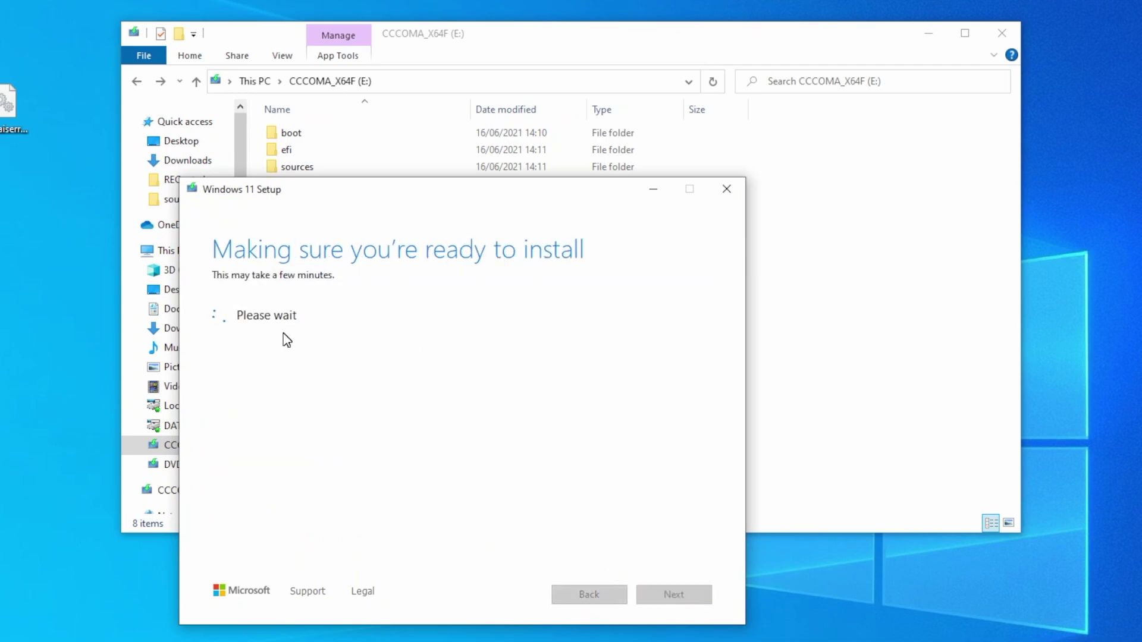